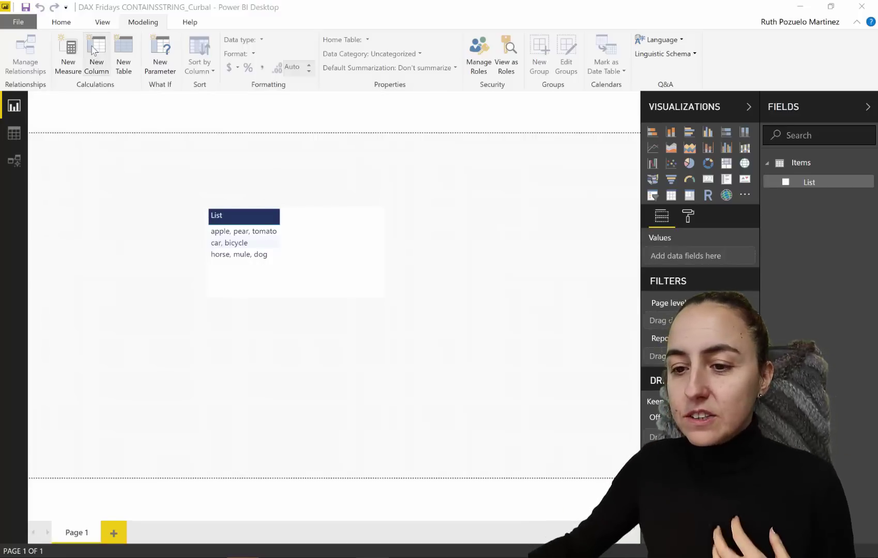
Create a measure named ContainStringText and start its formula on a new line with the CONTAINSSTRING function
left_click(68, 54)
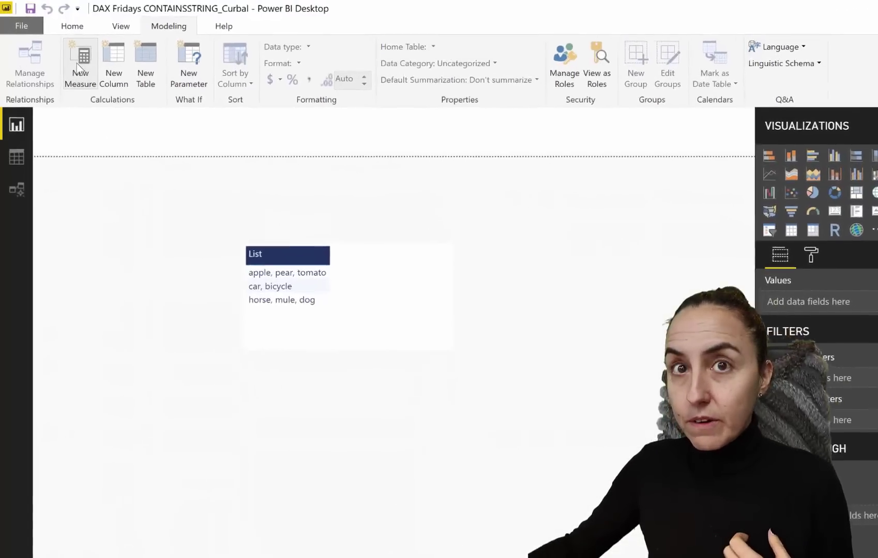
type("Co")
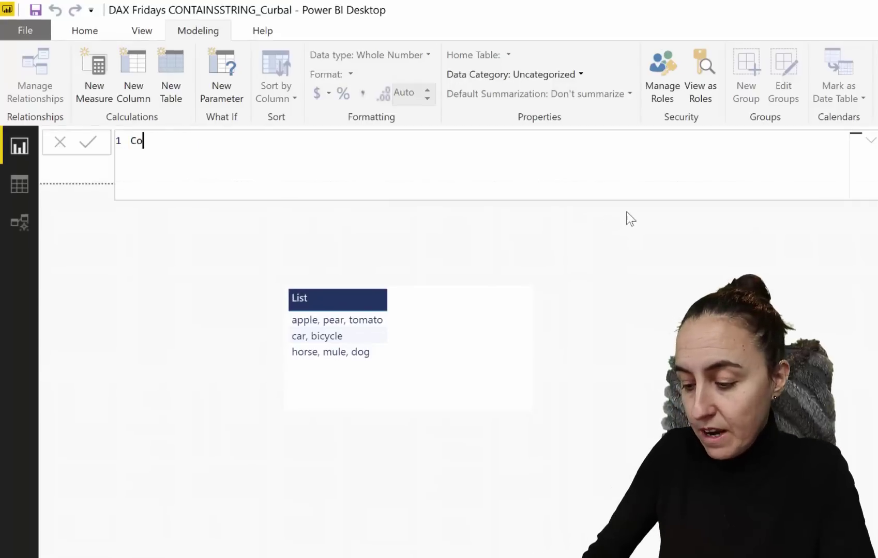
type("ntainStr")
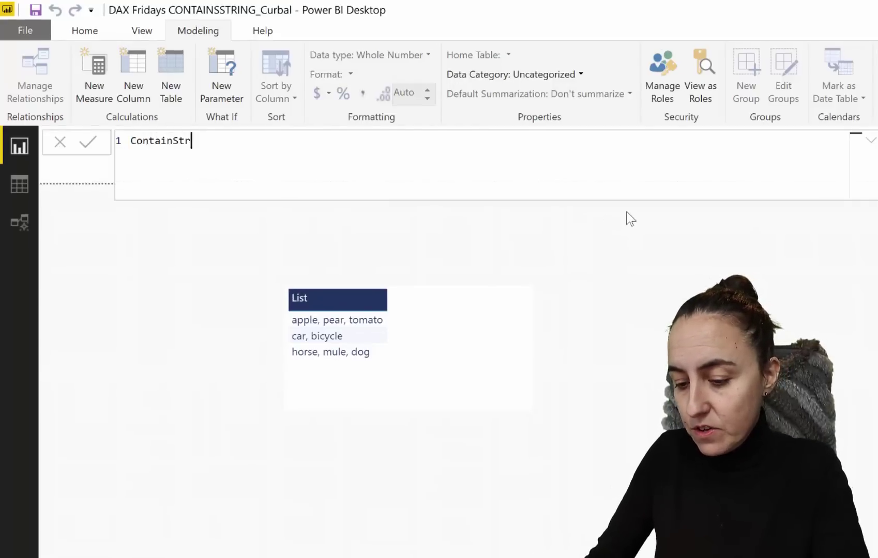
type("ingText")
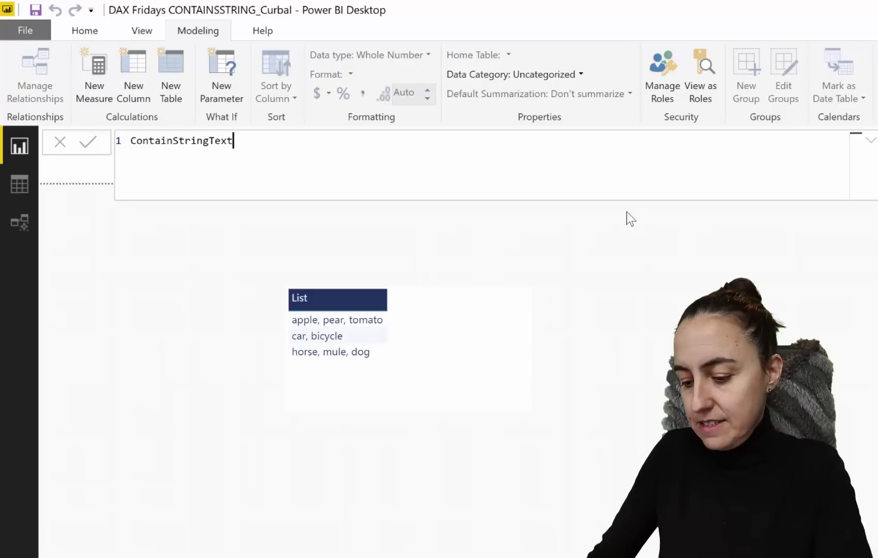
type("=")
key("shift+Return")
type("cont")
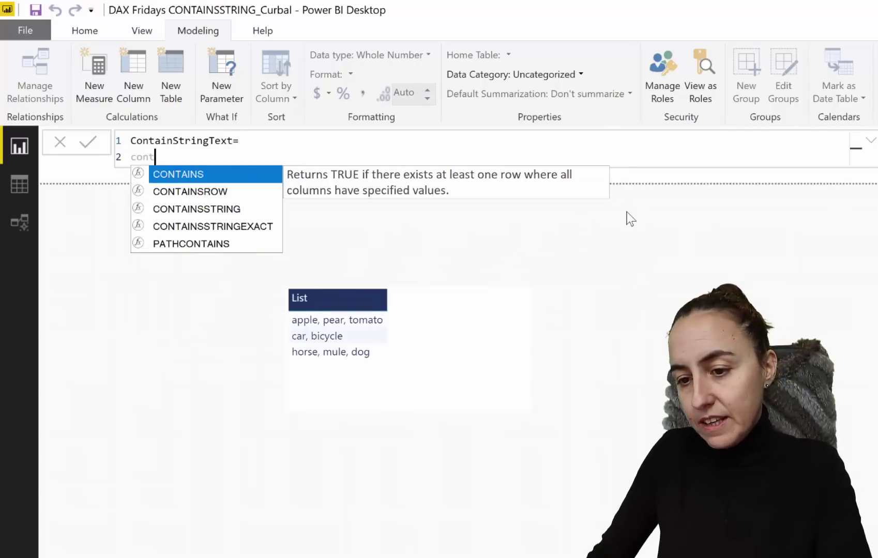
key("Down")
key("Down")
key("Tab")
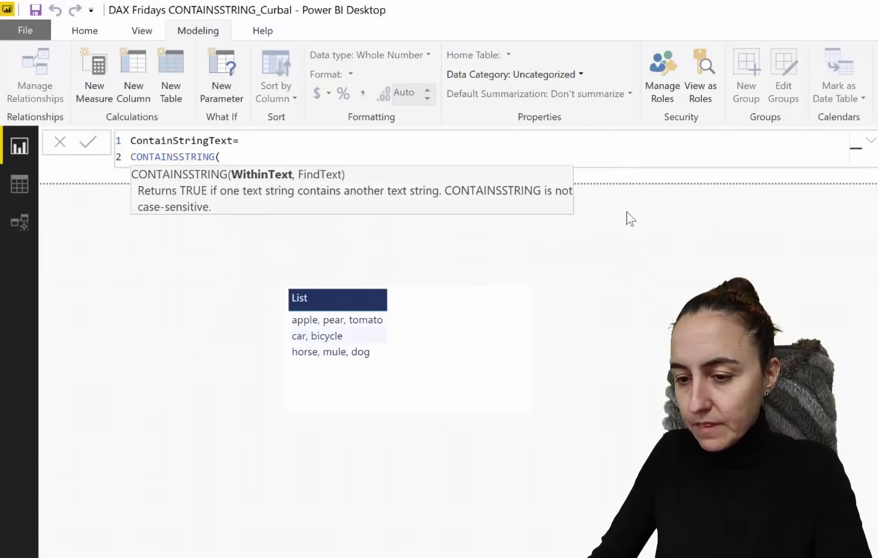
Complete the formula with SELECTEDVALUE(Items[List]) and the search text "car", and add the measure to the List table visual
type("sel")
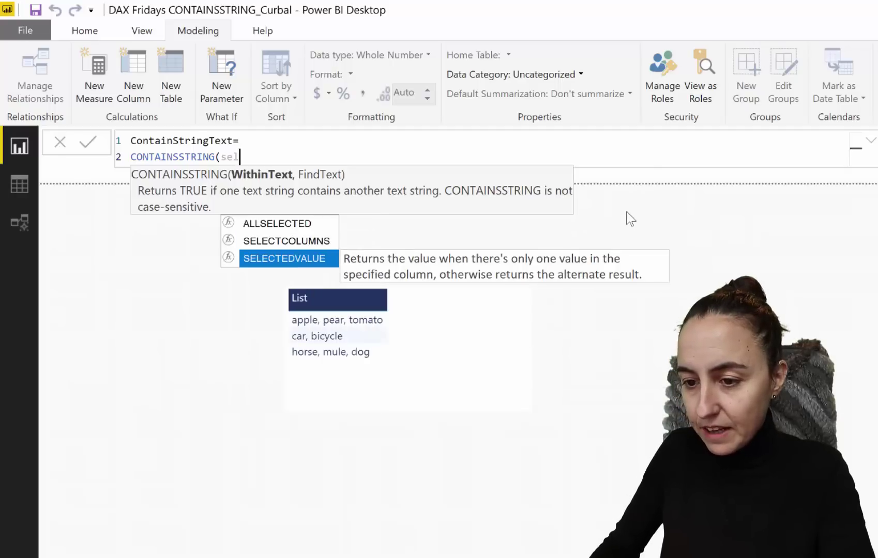
key("Tab")
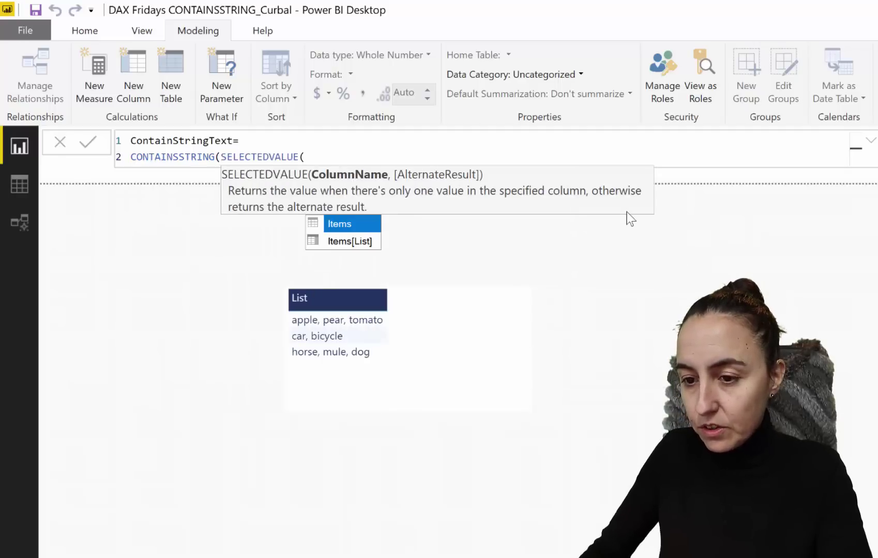
key("Down")
key("Tab")
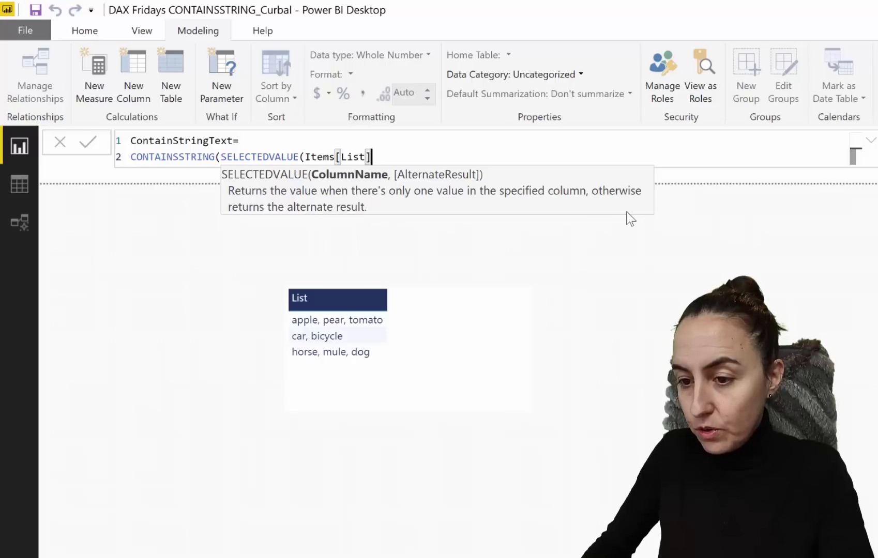
type("),")
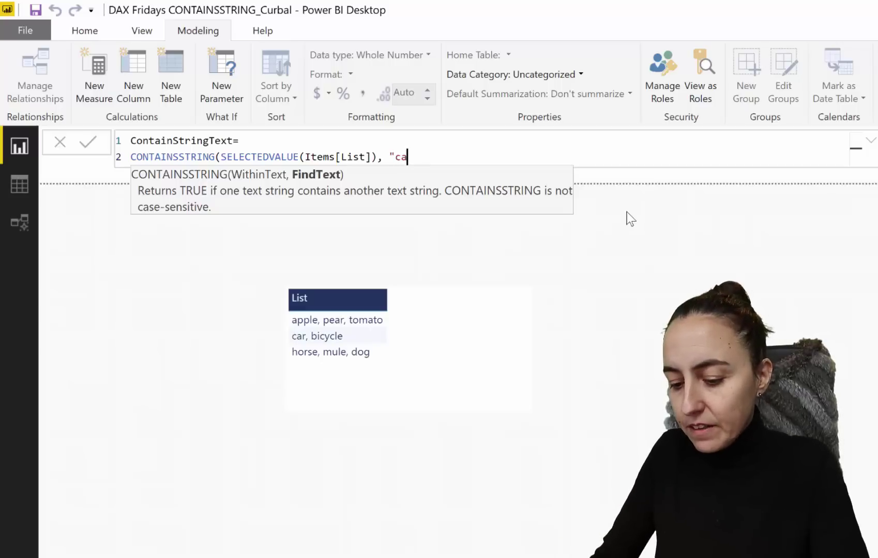
type("\"car\")")
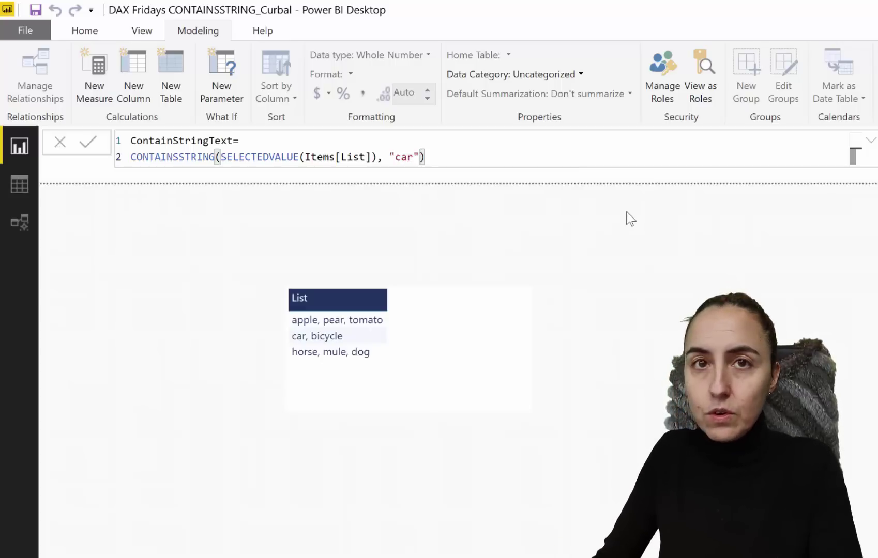
key("Return")
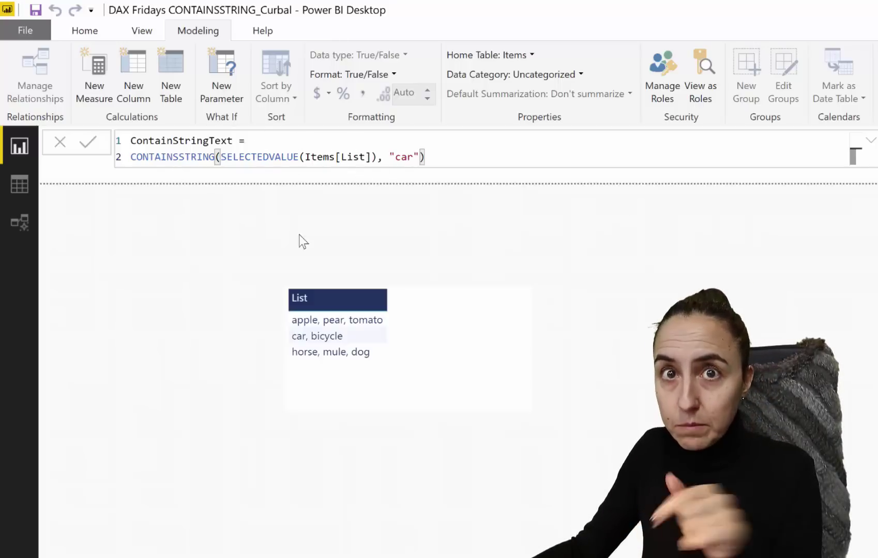
left_click_drag(559, 350, 369, 357)
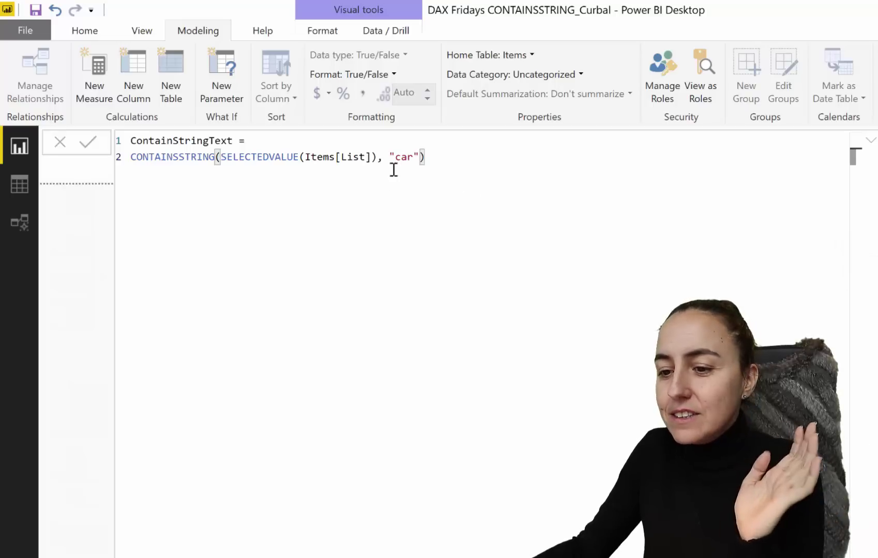
Change the search text in the ContainStringText formula to "Car" with a capital C
left_click(149, 157)
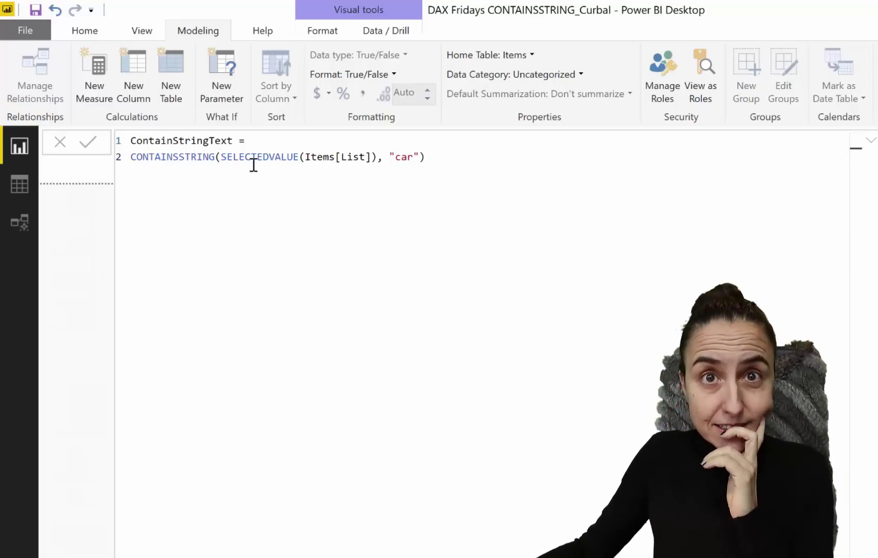
left_click(402, 157)
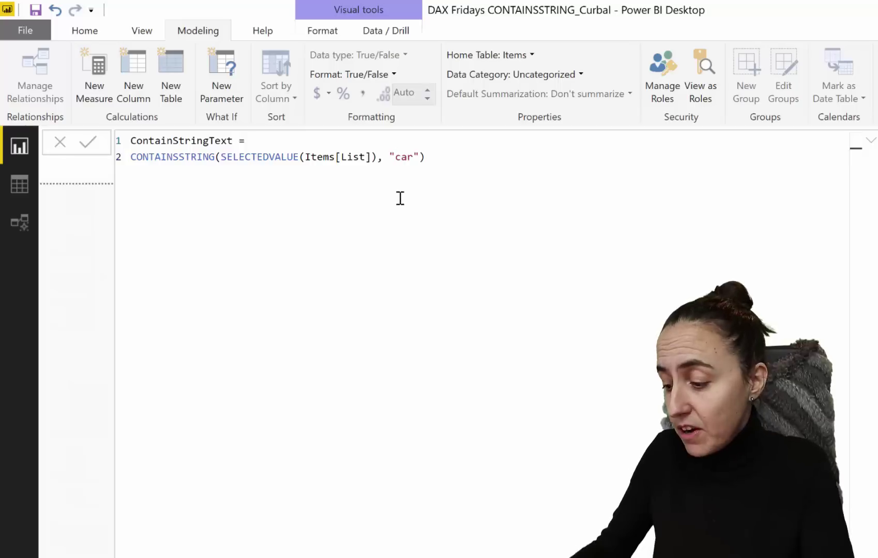
key("BackSpace")
type("C")
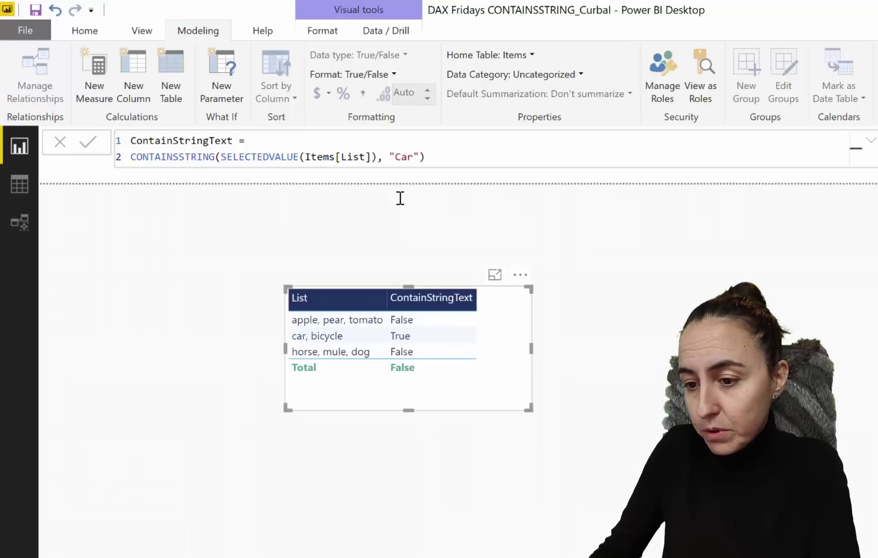
key("End")
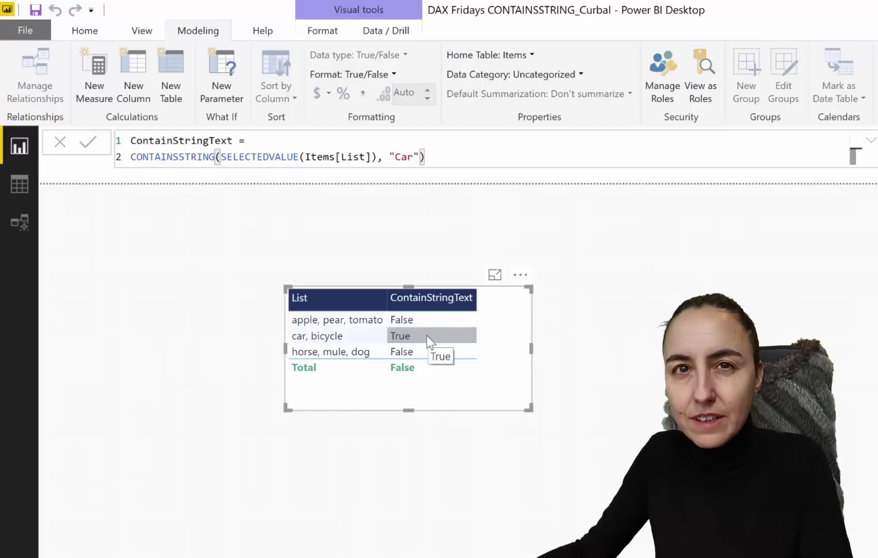
Create another new measure named ContainStringExact
left_click(145, 66)
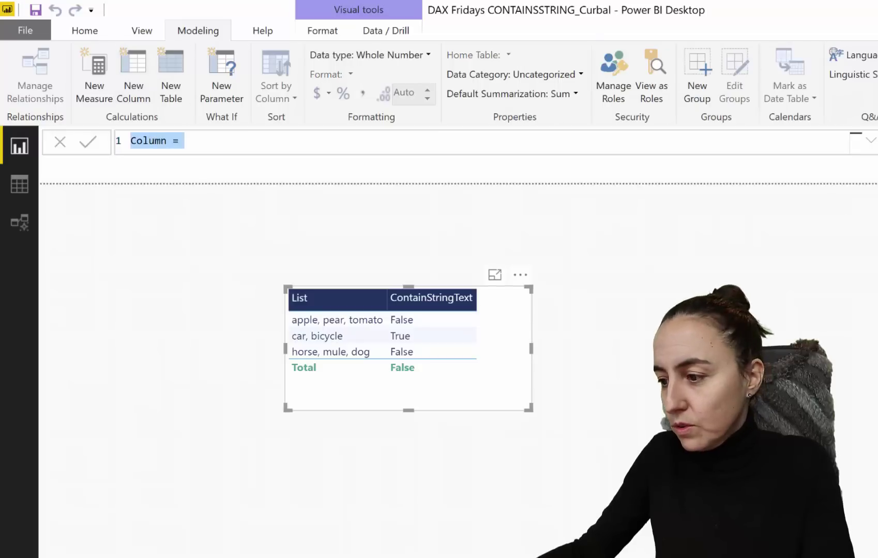
key("Escape")
left_click(94, 69)
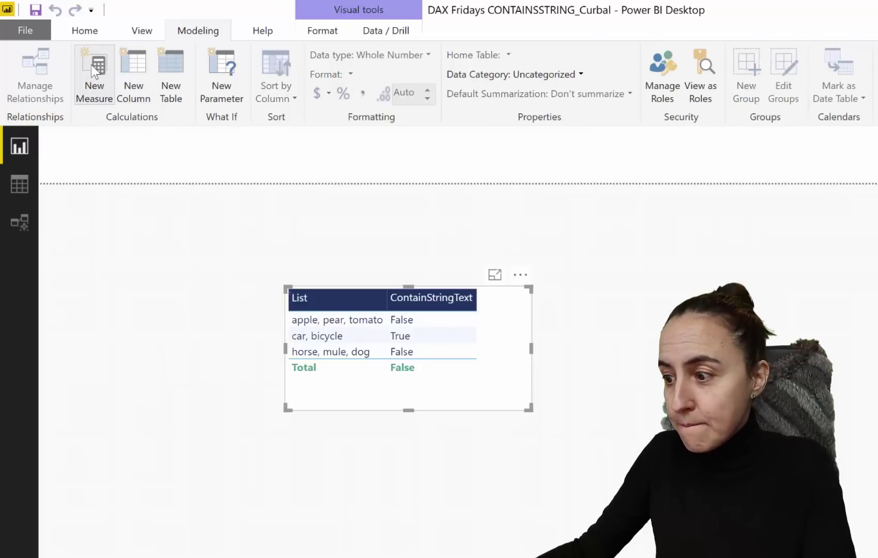
type("Co")
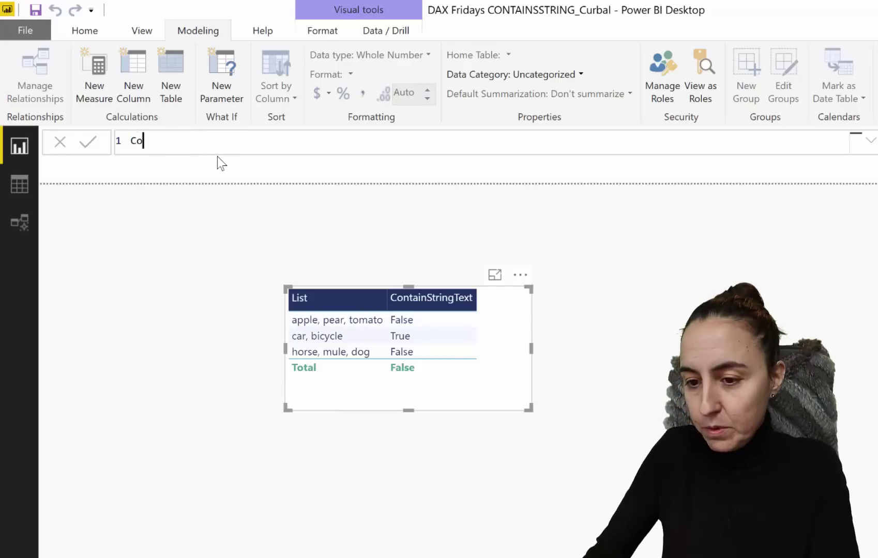
type("ntainStringEx")
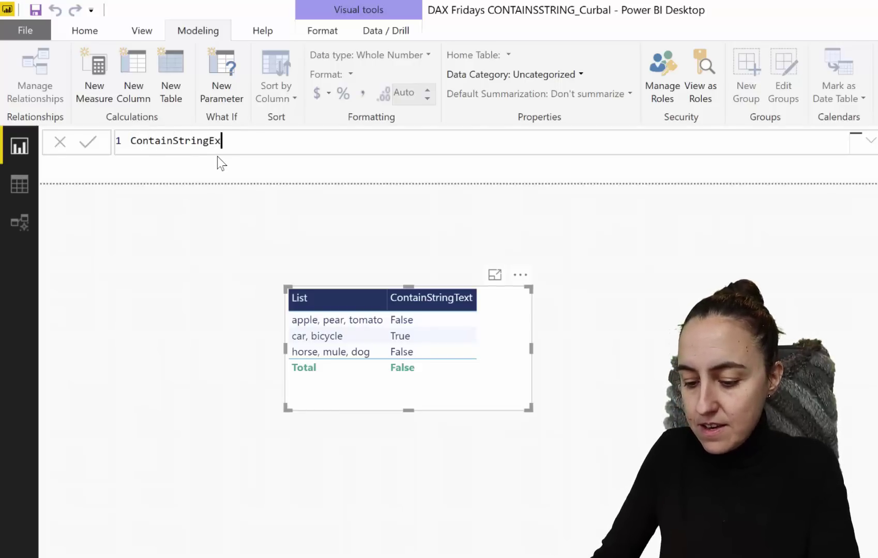
type("act=")
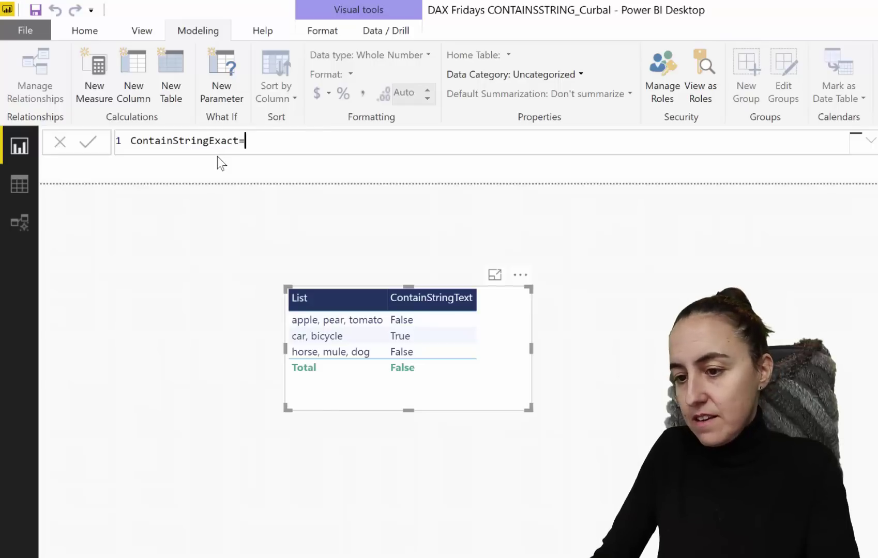
Start the ContainStringExact formula on a new line with the CONTAINSSTRINGEXACT function
key("shift+Return")
type("con")
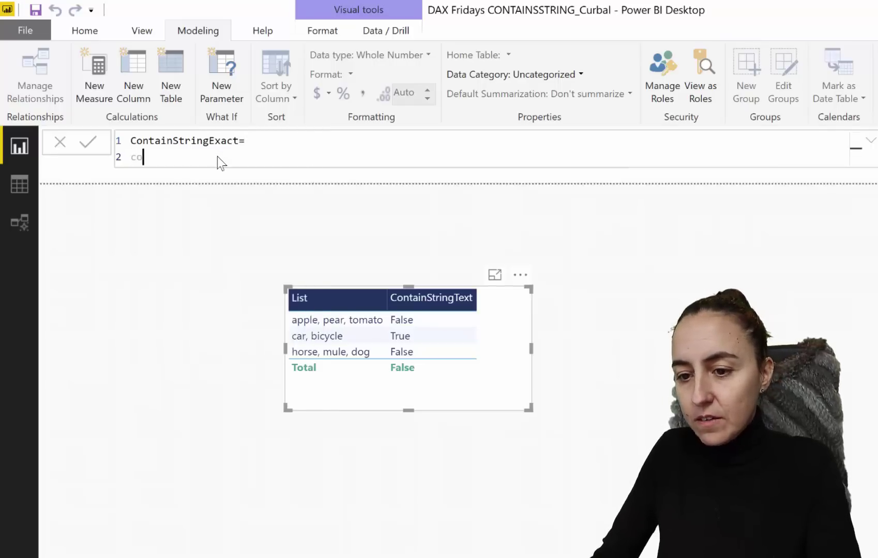
key("Down")
key("Down")
key("Down")
key("Down")
key("Down")
key("Down")
key("Down")
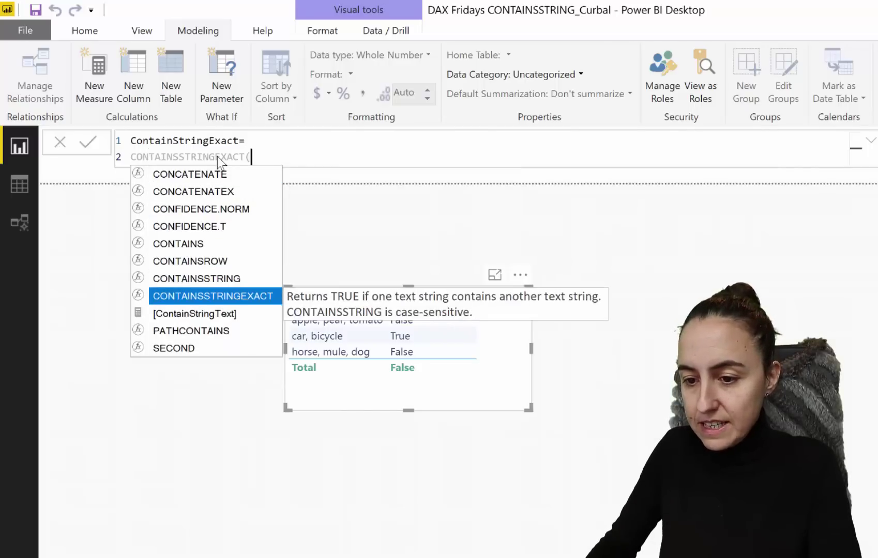
key("Tab")
Enter SELECTEDVALUE(Items[List]) as the WithinText argument of CONTAINSSTRINGEXACT
type("sel")
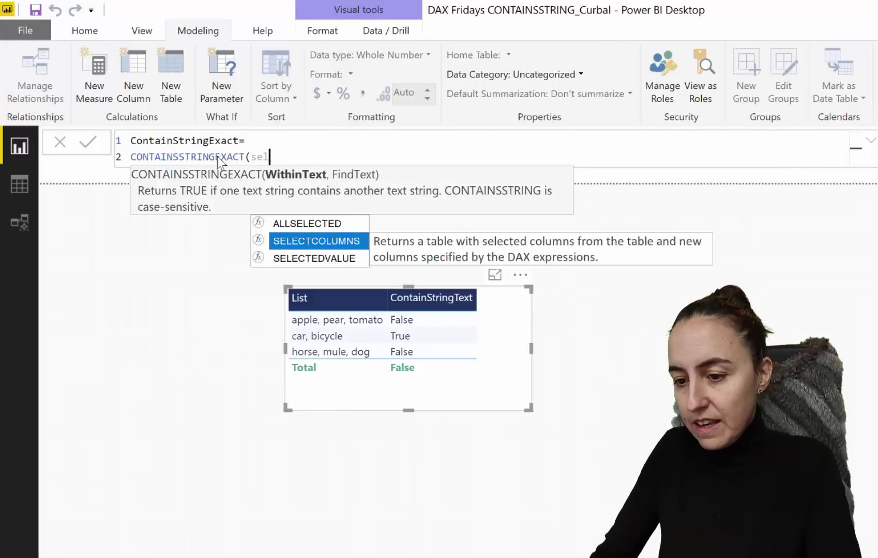
key("Down")
key("Tab")
type("i")
key("Down")
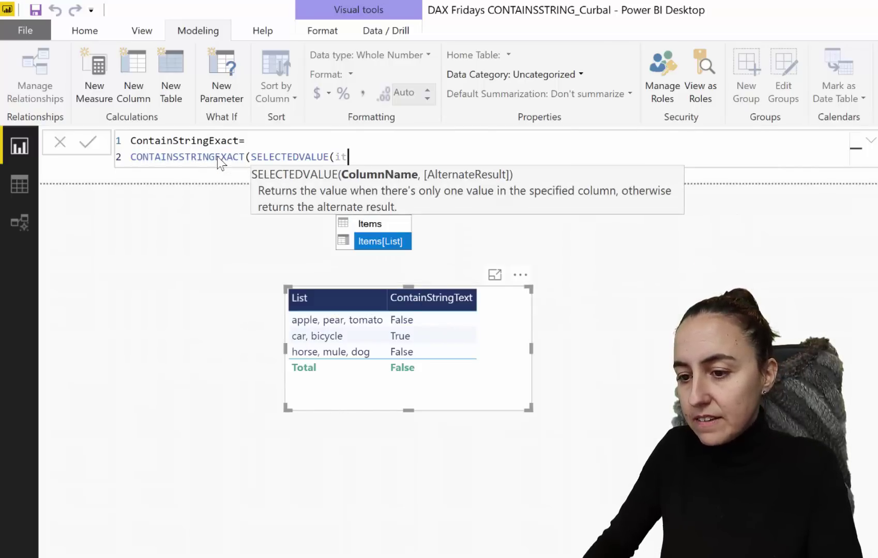
key("Tab")
type("),")
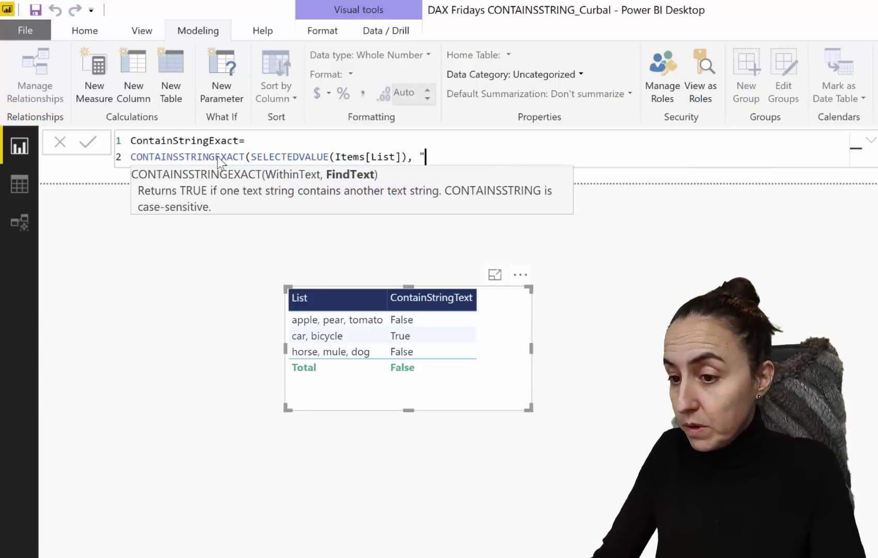
Enter "car" as the FindText argument, close the formula and commit the ContainStringExact measure
type(" \"xar")
key("BackSpace")
key("BackSpace")
key("BackSpace")
type("car")
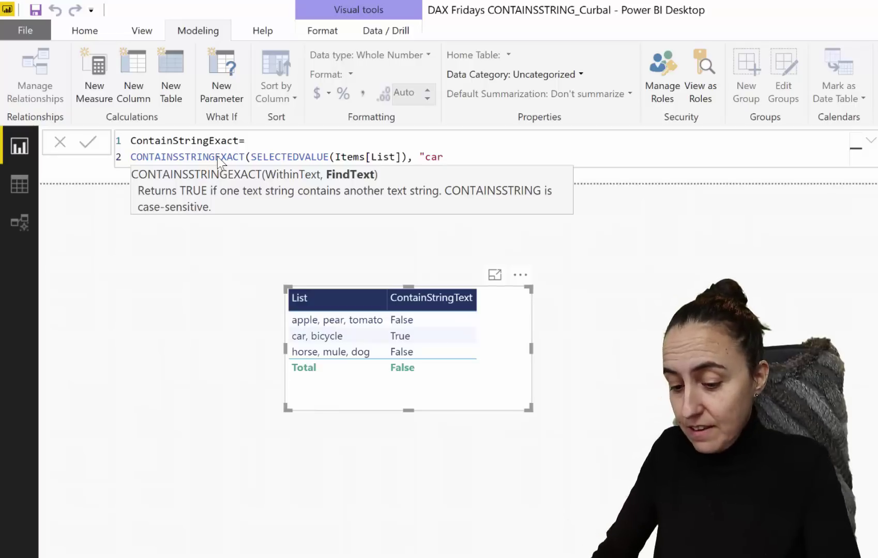
type("\")")
key("Return")
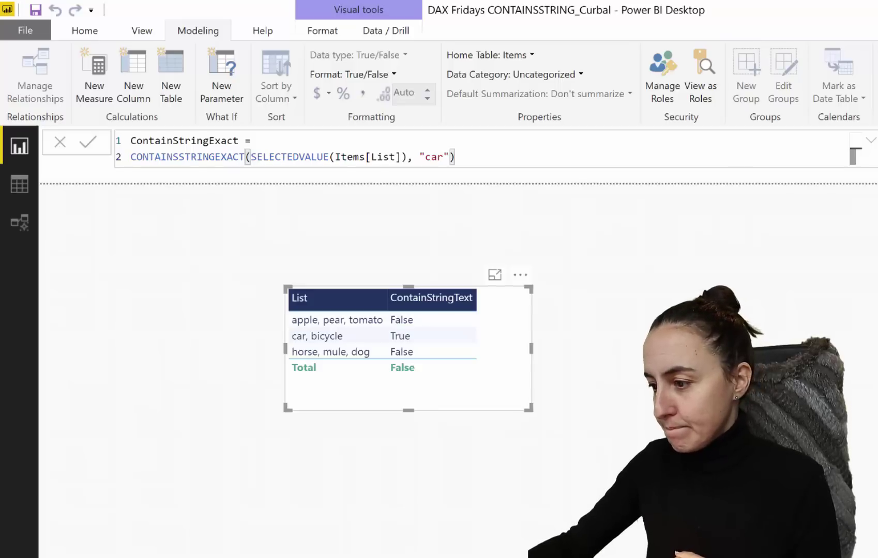
Add the ContainStringExact measure to the table visual and enlarge the visual to fit the extra column
left_click_drag(872, 270, 486, 357)
left_click_drag(526, 405, 642, 427)
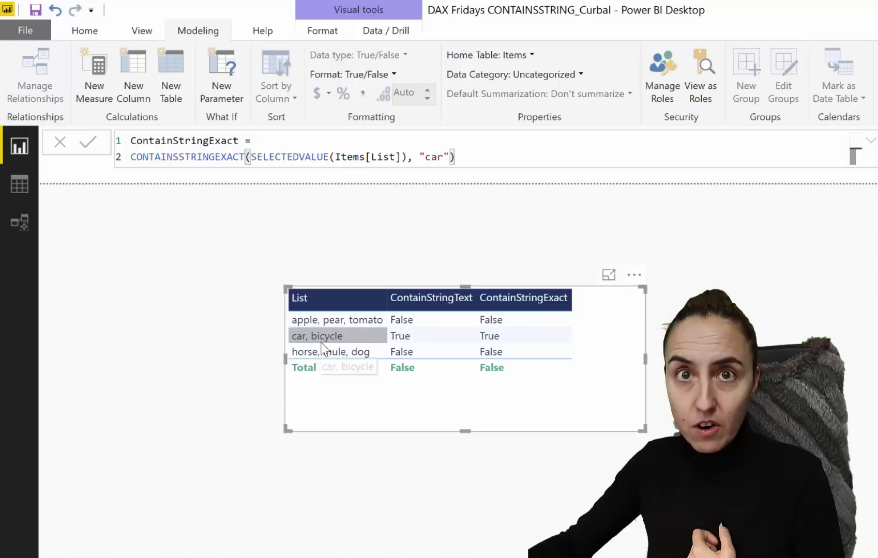
Change the search text in the ContainStringExact formula to "Car" with a capital C and commit it
left_click(432, 157)
key("BackSpace")
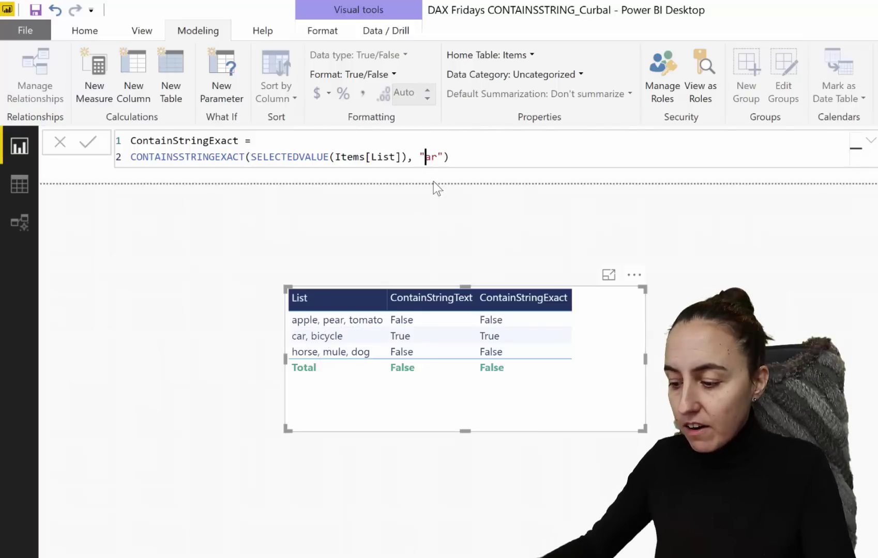
type("C")
key("Return")
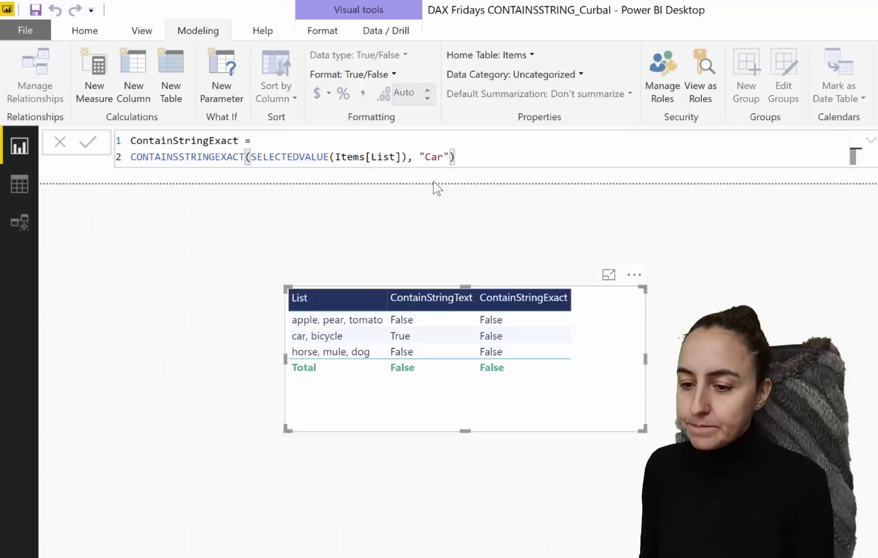
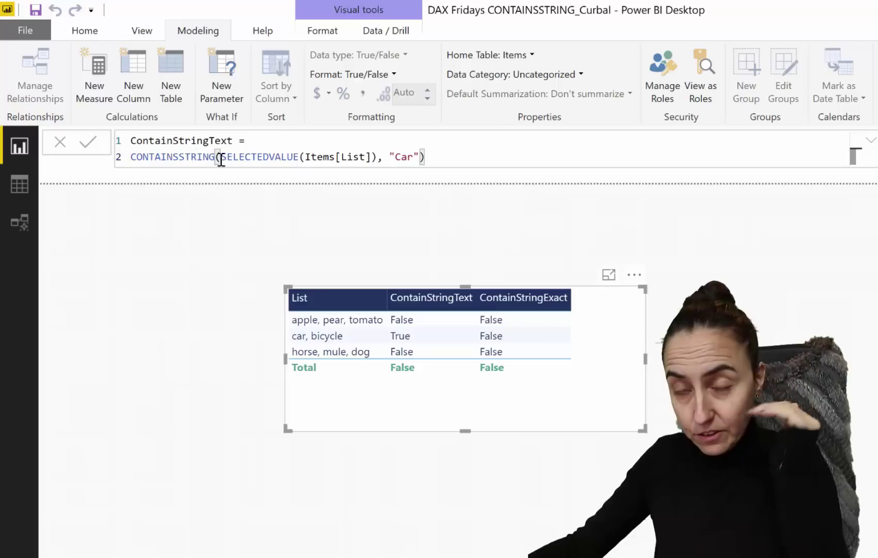
Replace the search text in the ContainStringText measure's CONTAINSSTRING formula with the partial word "hors" and commit it
key("Left")
key("Left")
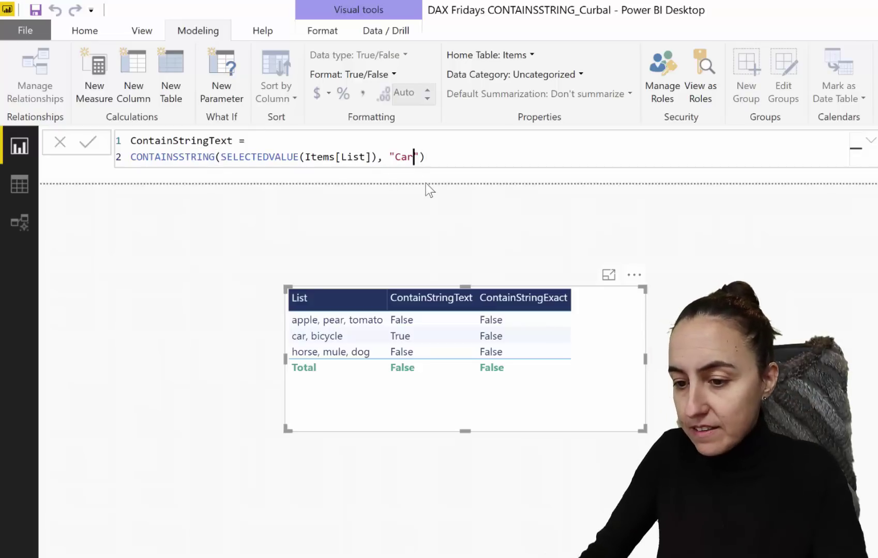
key("BackSpace")
key("BackSpace")
key("BackSpace")
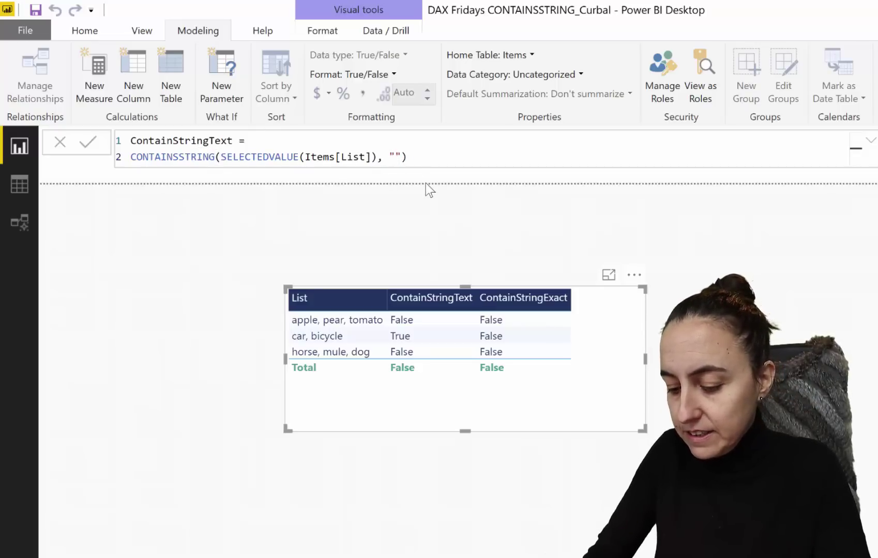
type("ho")
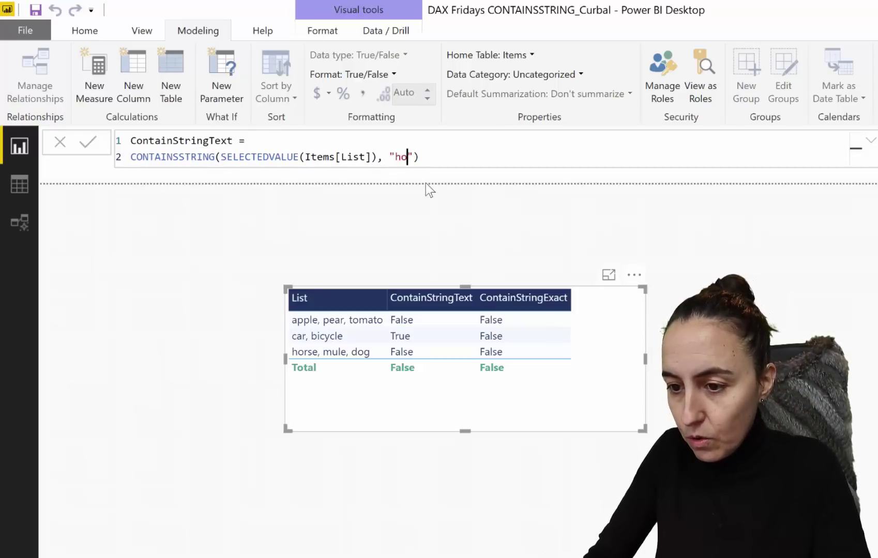
type("rse")
key("BackSpace")
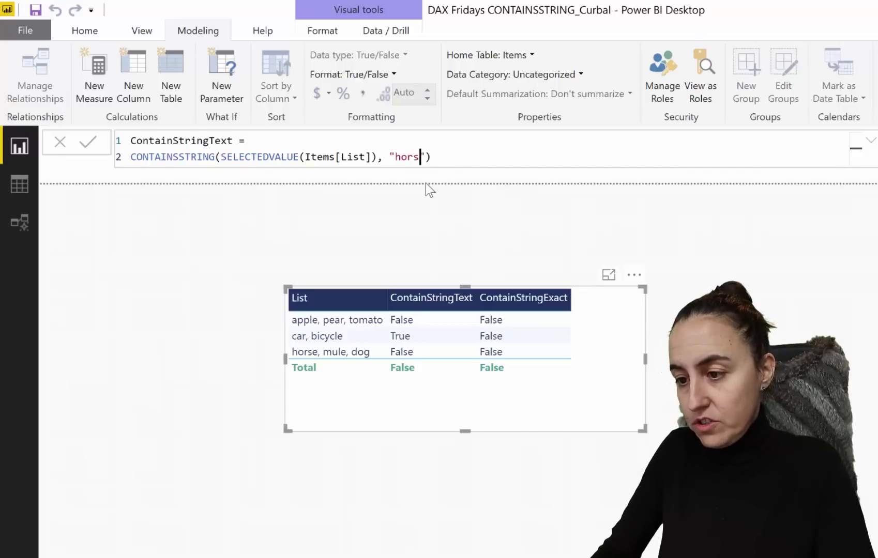
key("Right")
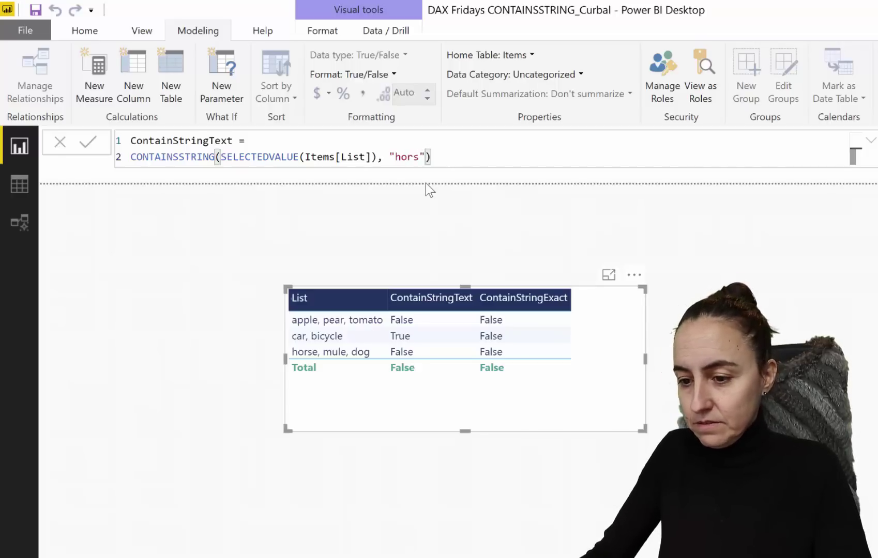
key("Return")
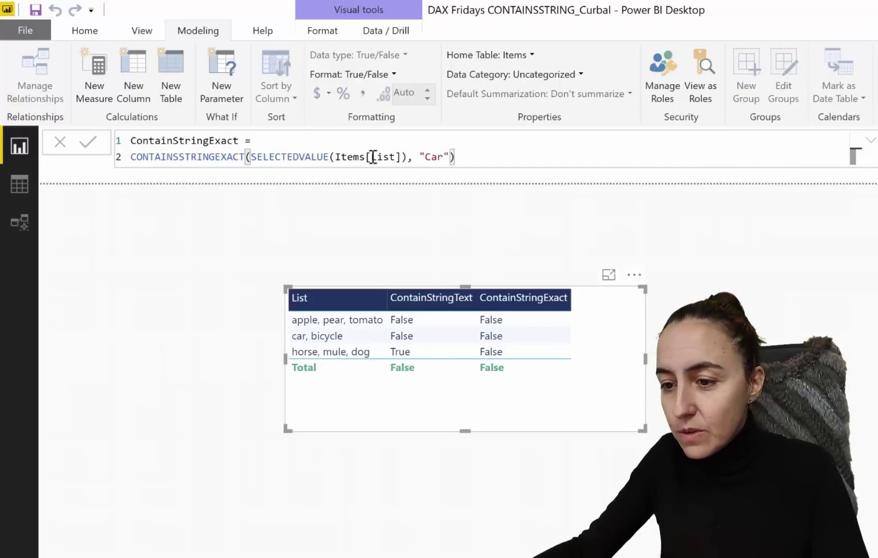
Change the FindText argument of the ContainStringExact measure's CONTAINSSTRINGEXACT formula to "hors" and commit the measure
left_click(447, 157)
key("BackSpace")
key("BackSpace")
key("BackSpace")
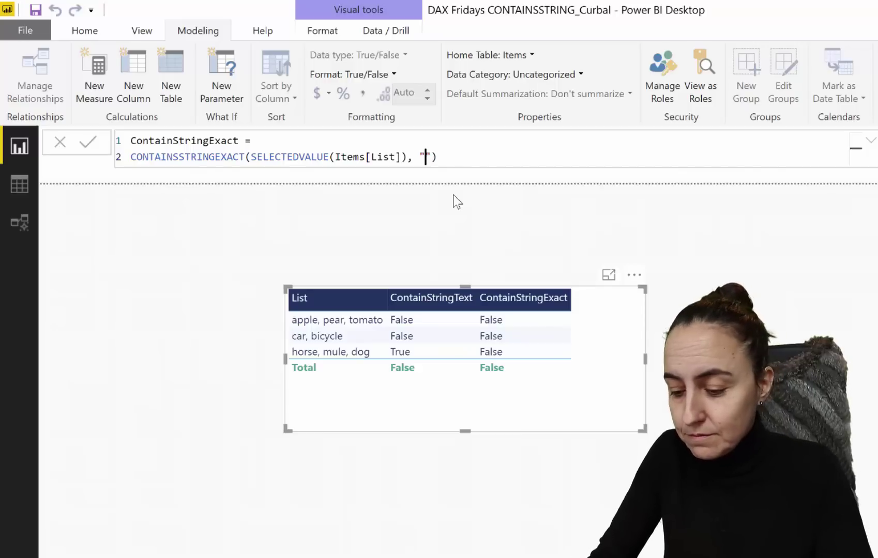
type("hor")
key("BackSpace")
type("s")
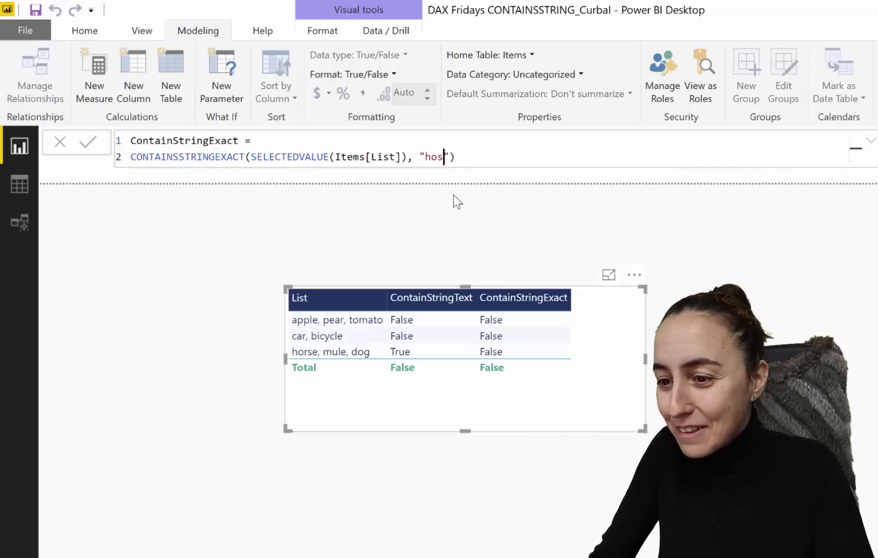
key("BackSpace")
type("rs")
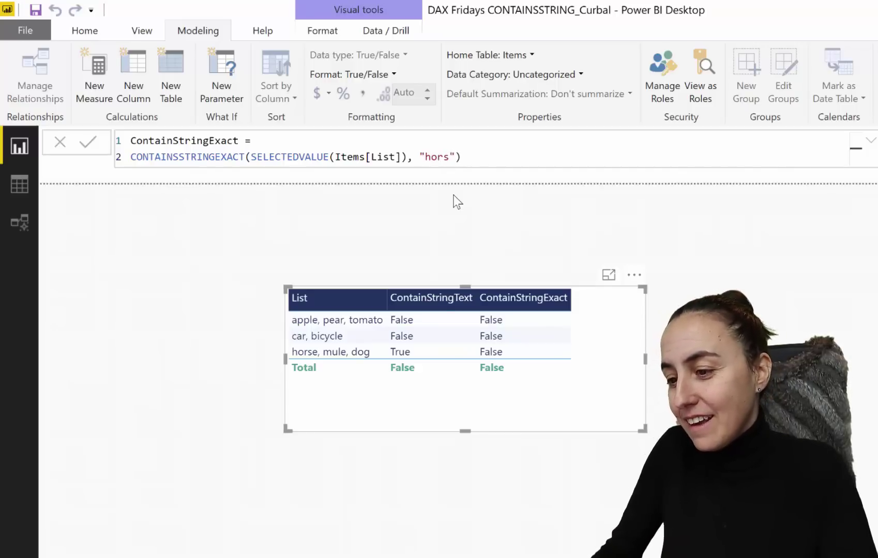
key("Return")
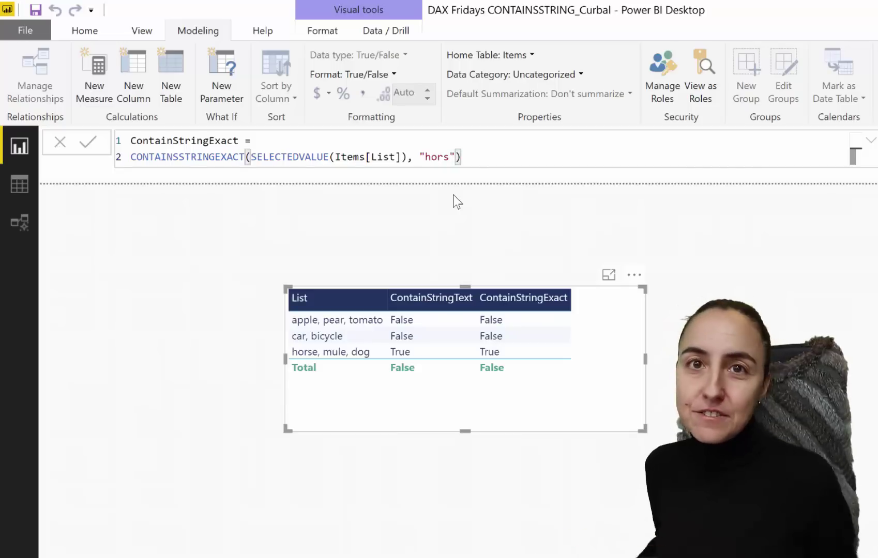